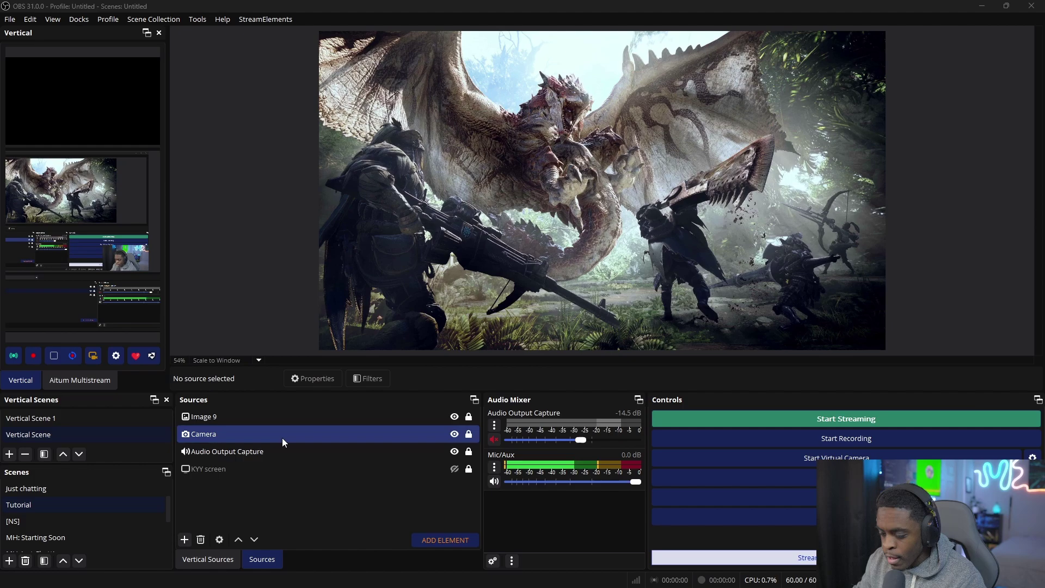
Step: Add a Text (GDI+) source named Countdown to the scene
left_click(185, 539)
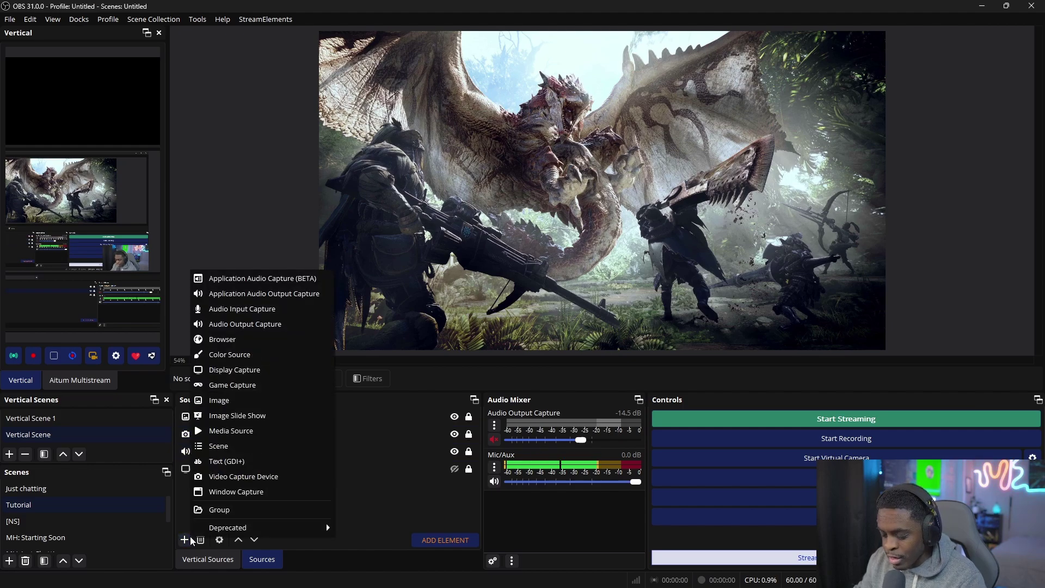
left_click(273, 462)
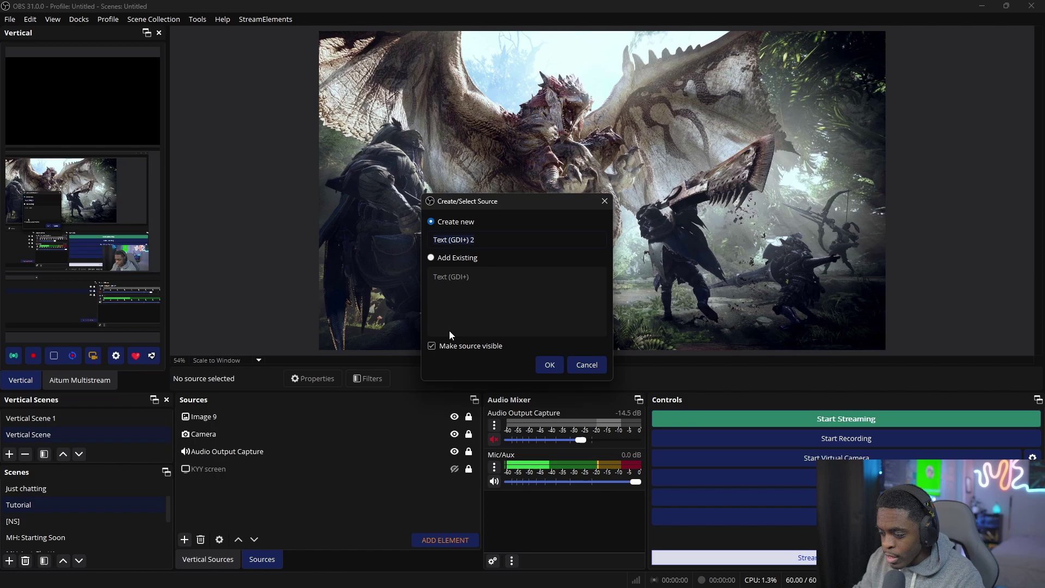
key("BackSpace")
type("Countdown")
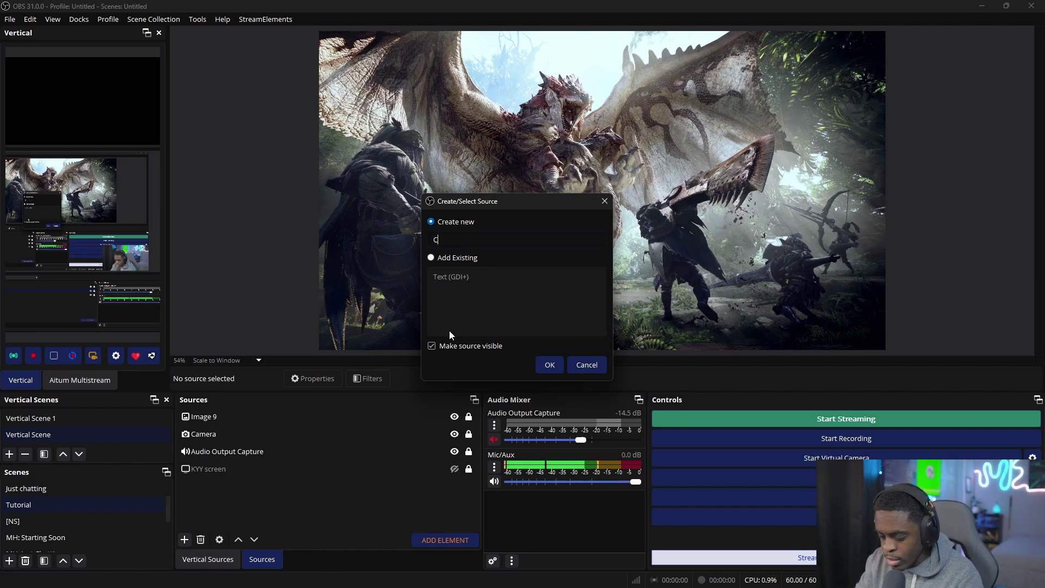
left_click(548, 365)
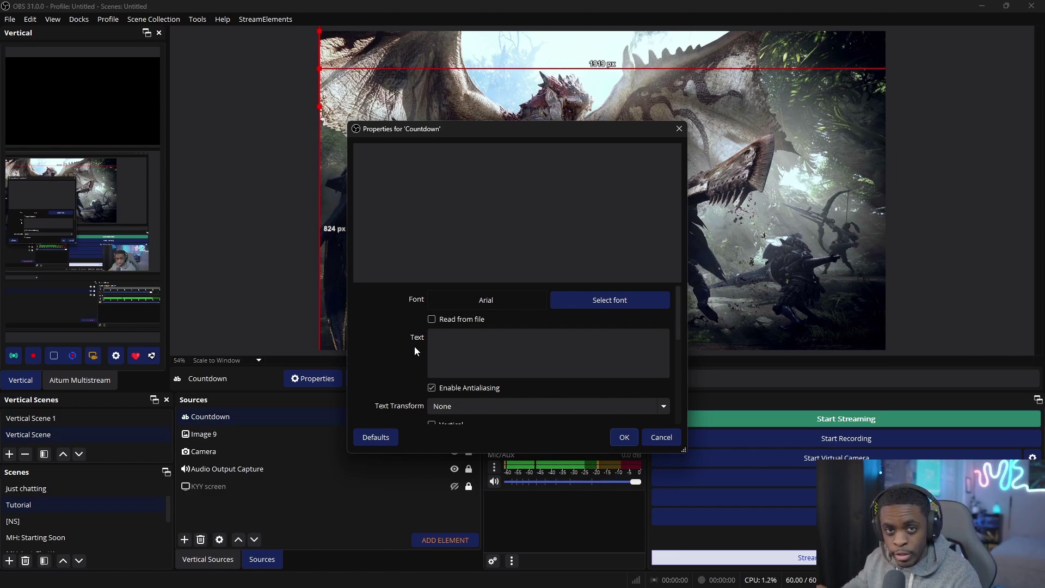
Step: Give the Countdown text the Arial Regular font and white #ffffff colour, then save
left_click(587, 303)
left_click(582, 373)
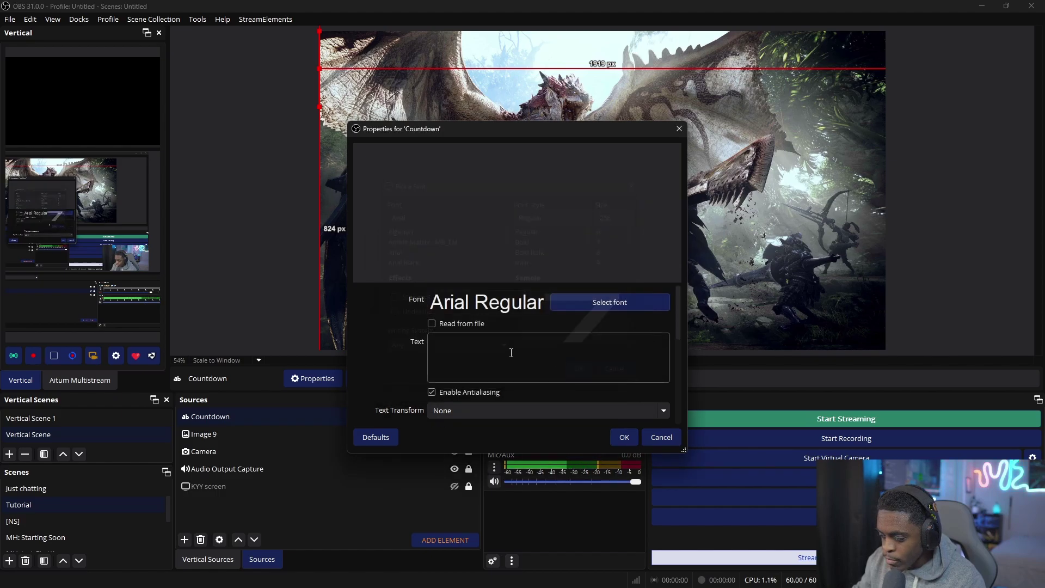
scroll(394, 358, "down", 3)
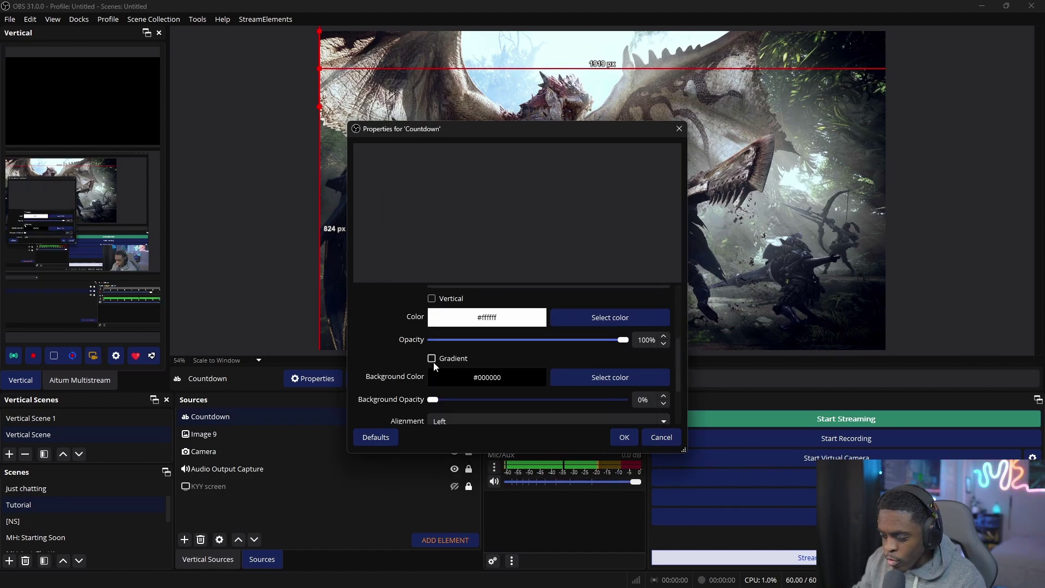
left_click(431, 355)
scroll(403, 366, "down", 3)
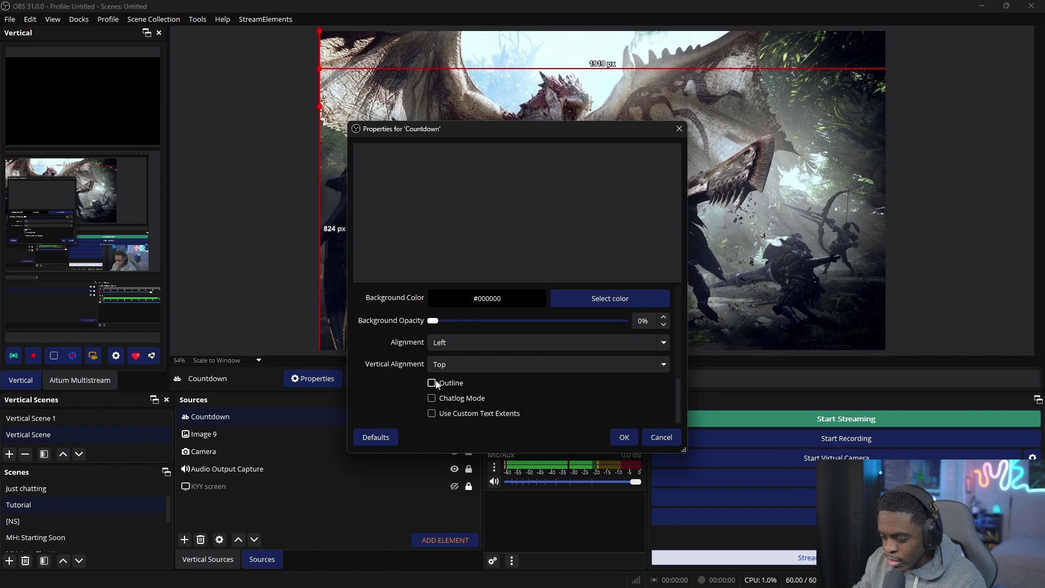
scroll(410, 386, "up", 5)
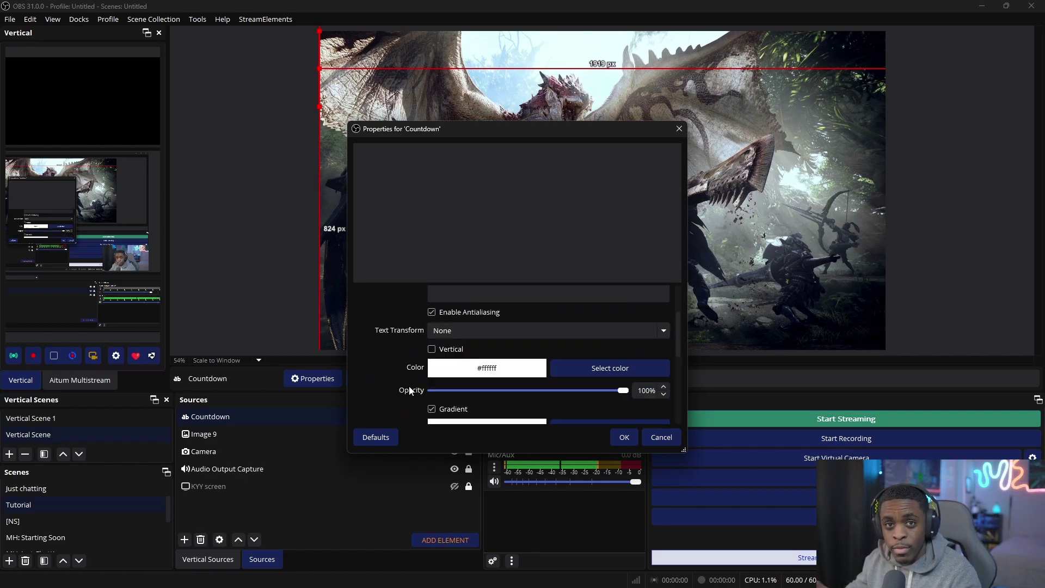
scroll(412, 389, "up", 4)
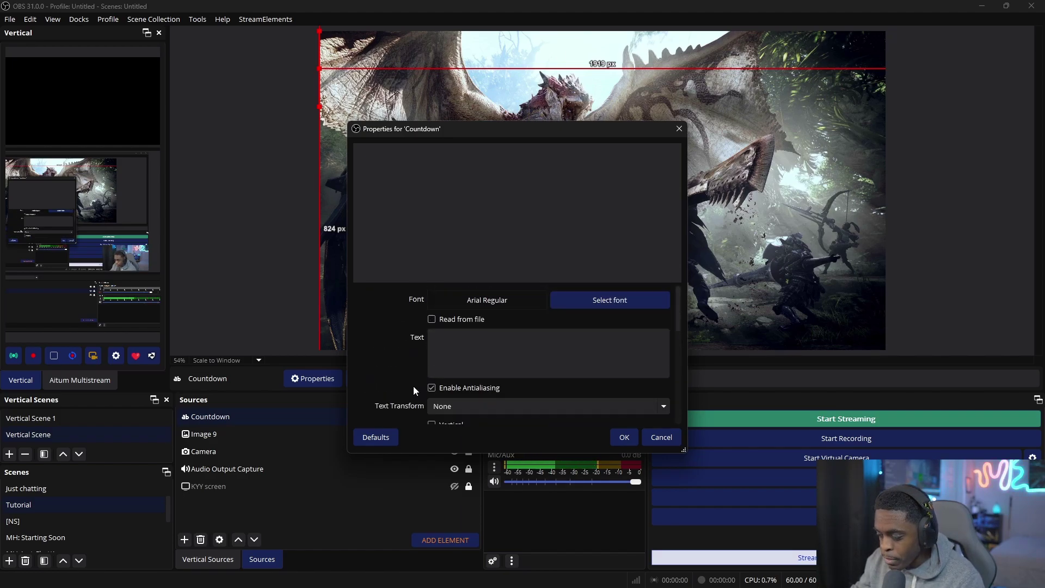
left_click(617, 441)
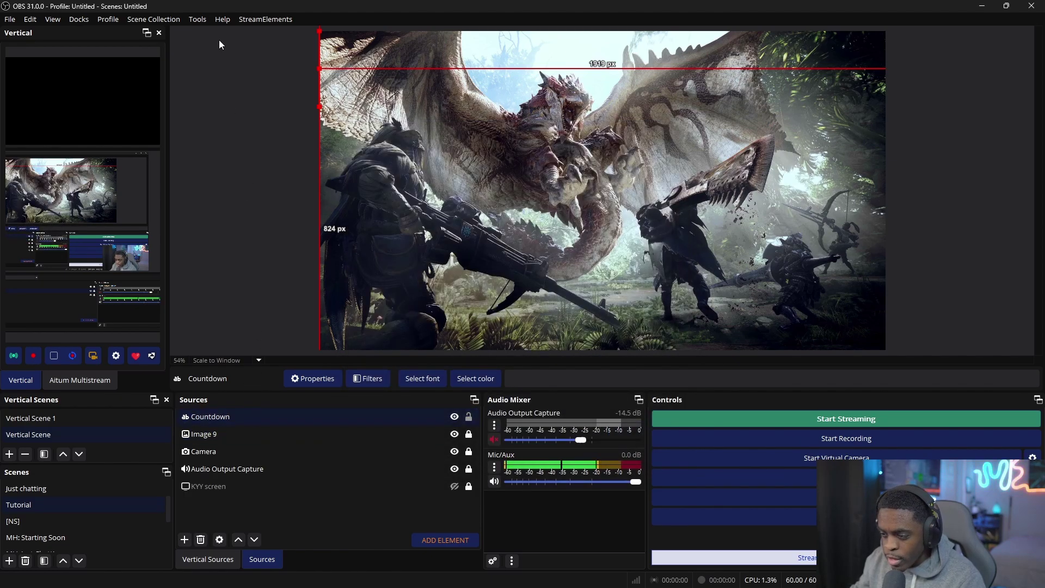
Step: Add countdown.lua from the scripts folder in the Tools > Scripts manager
left_click(198, 20)
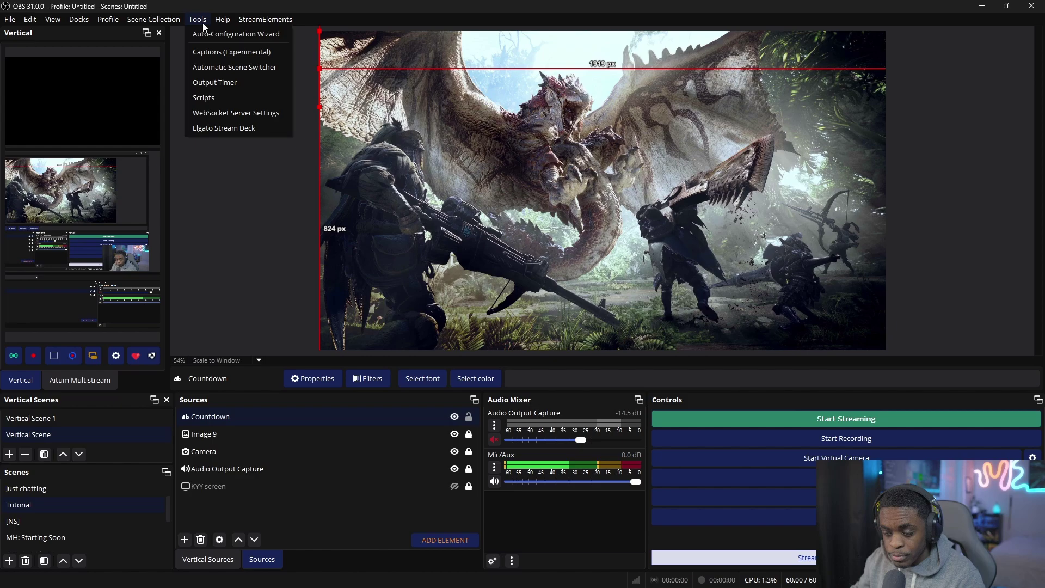
left_click(237, 97)
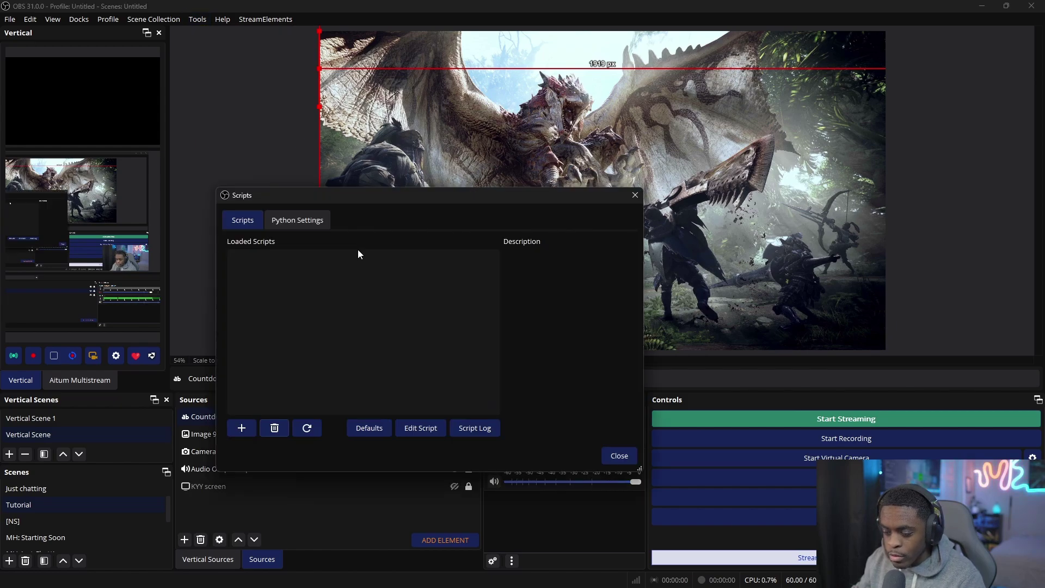
left_click(242, 427)
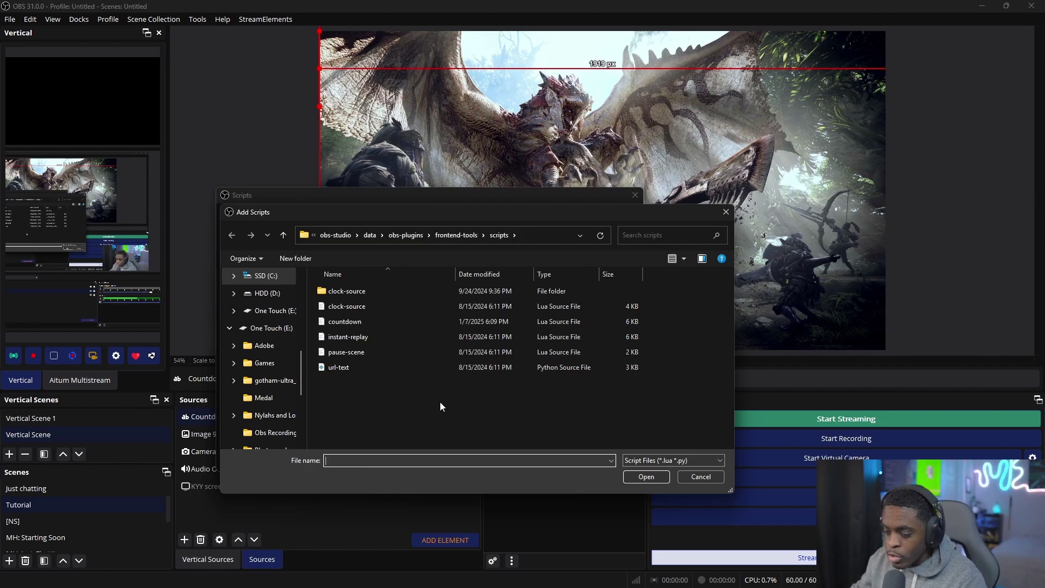
left_click(390, 322)
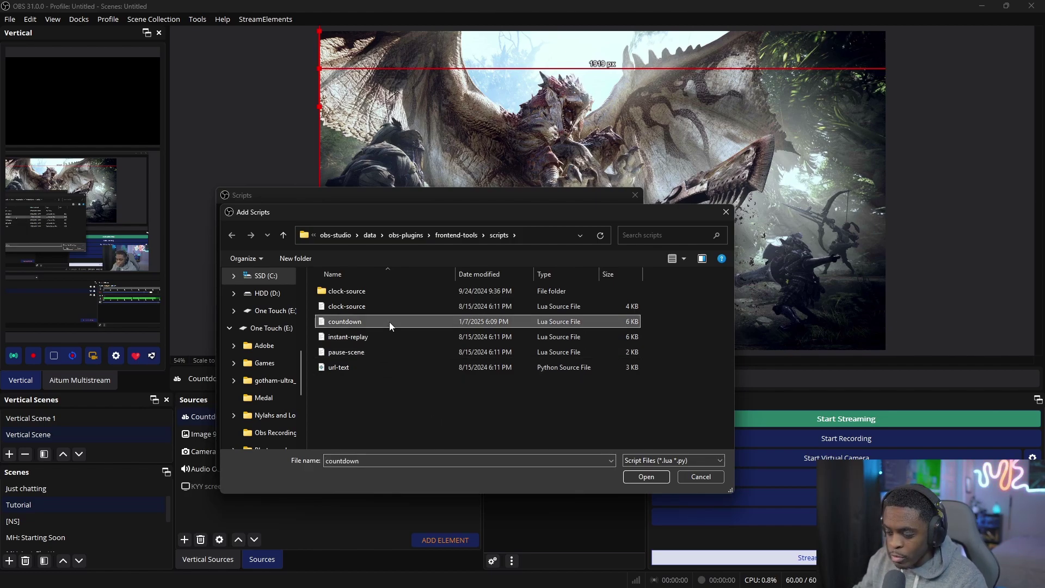
left_click(645, 477)
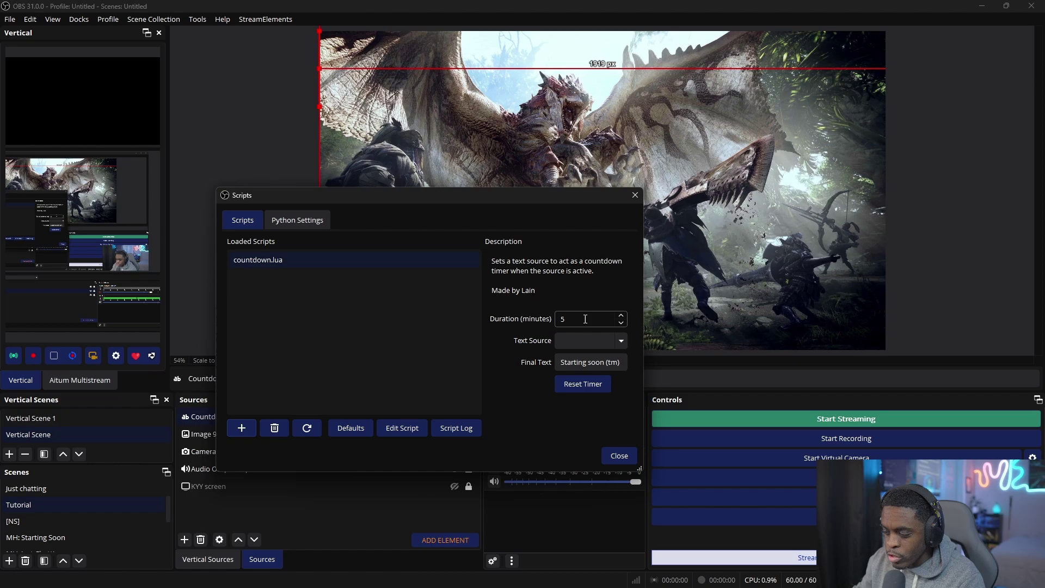
Step: Set the script's Text Source to Countdown and move the timer to the game image's bottom-right
left_click(620, 342)
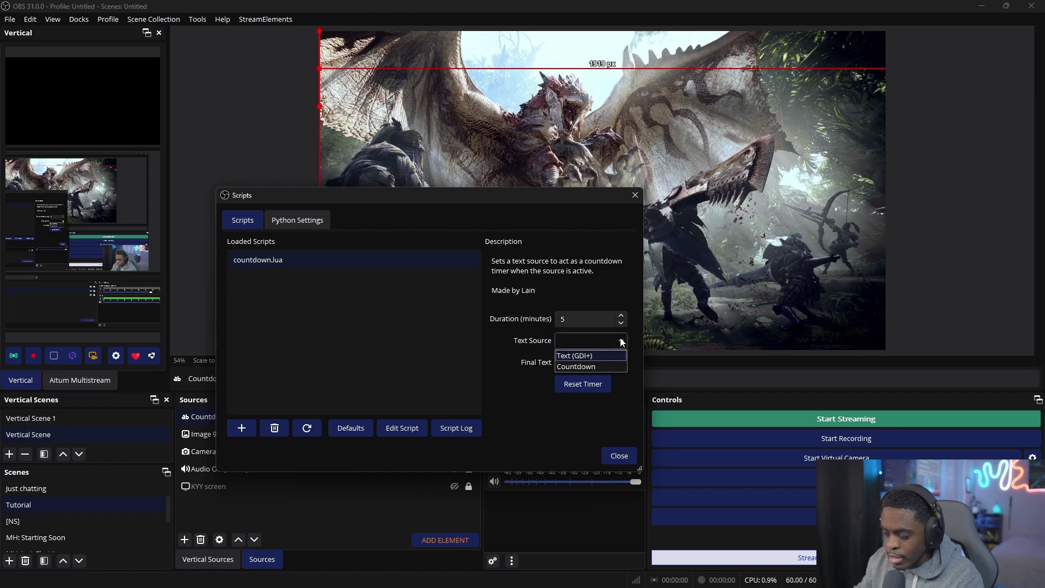
left_click(599, 367)
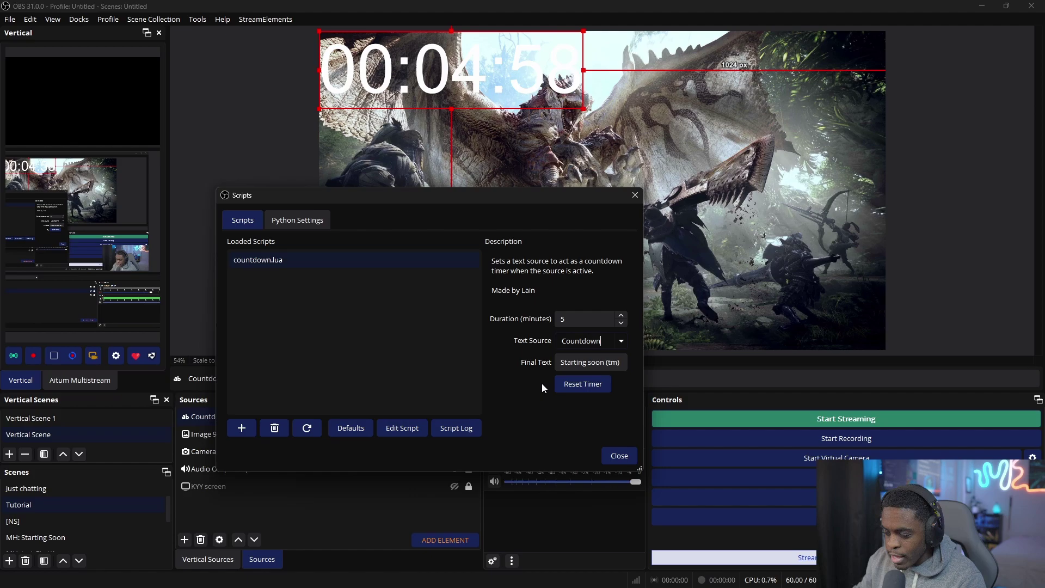
left_click(617, 457)
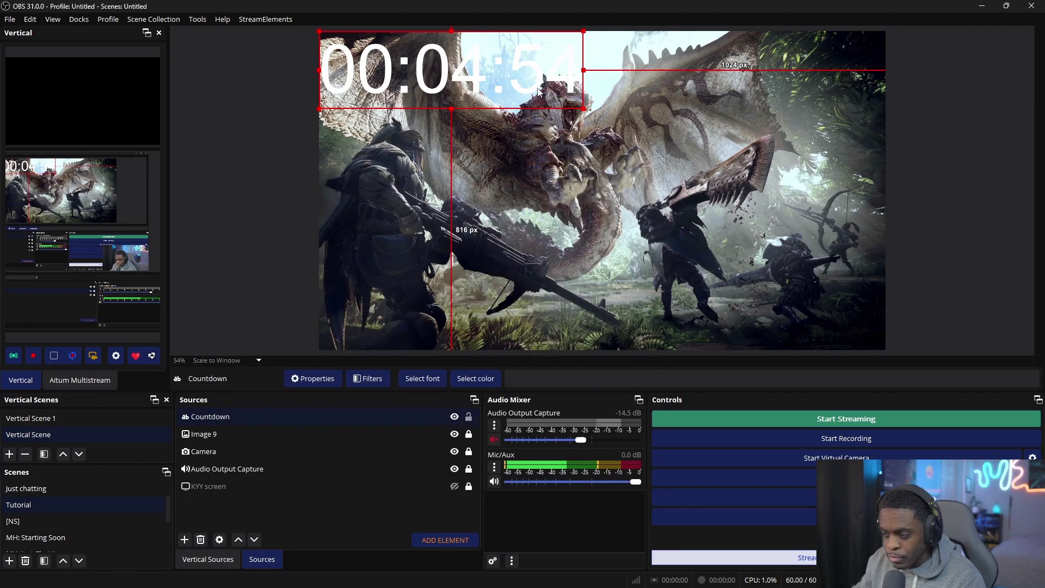
left_click_drag(564, 91, 831, 308)
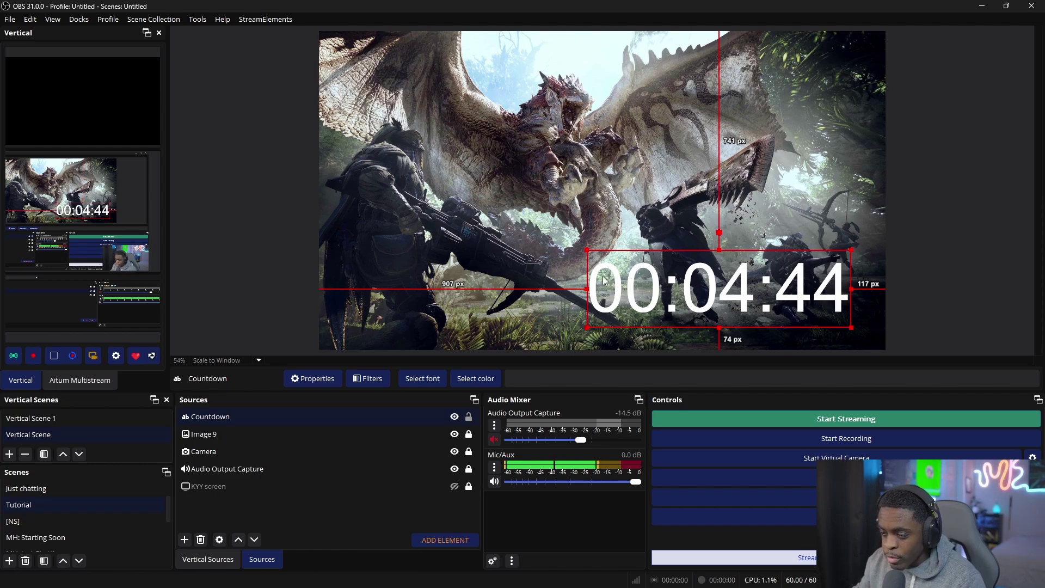
Step: Reopen the Scripts manager and open countdown.lua in Visual Studio Code via Edit Script
left_click(206, 19)
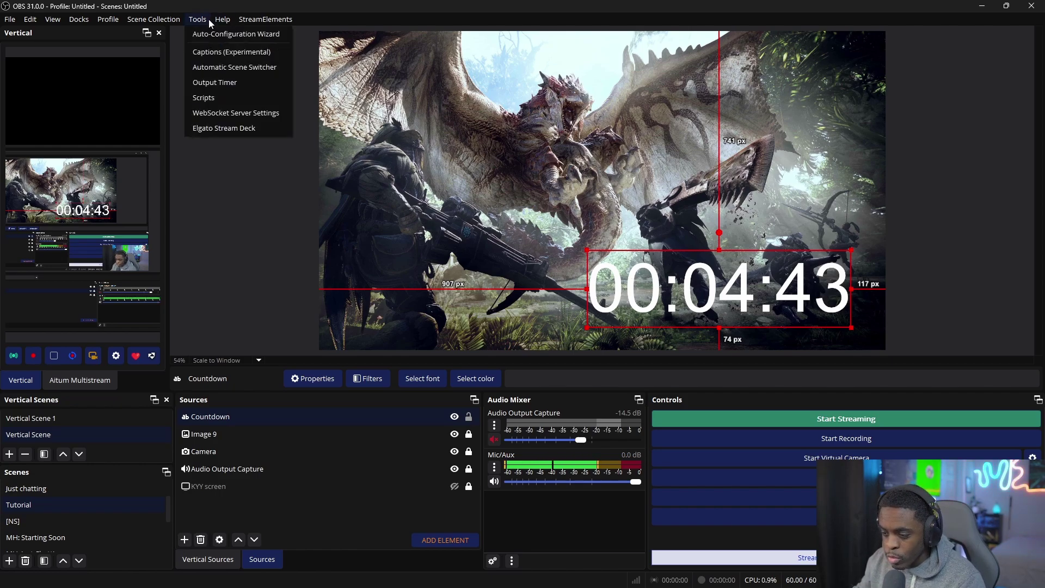
left_click(204, 97)
left_click_drag(506, 142, 360, 126)
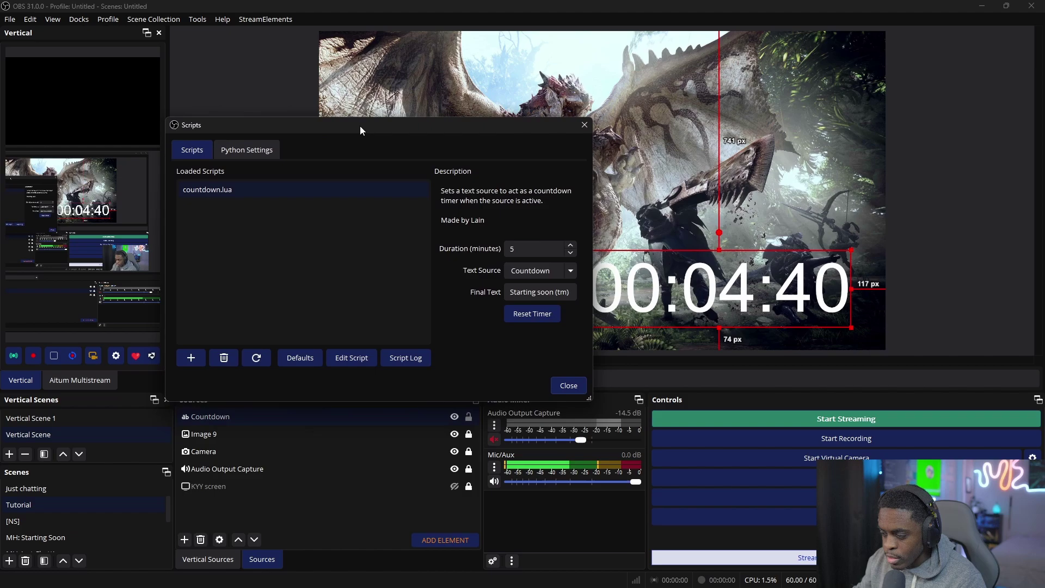
left_click(348, 356)
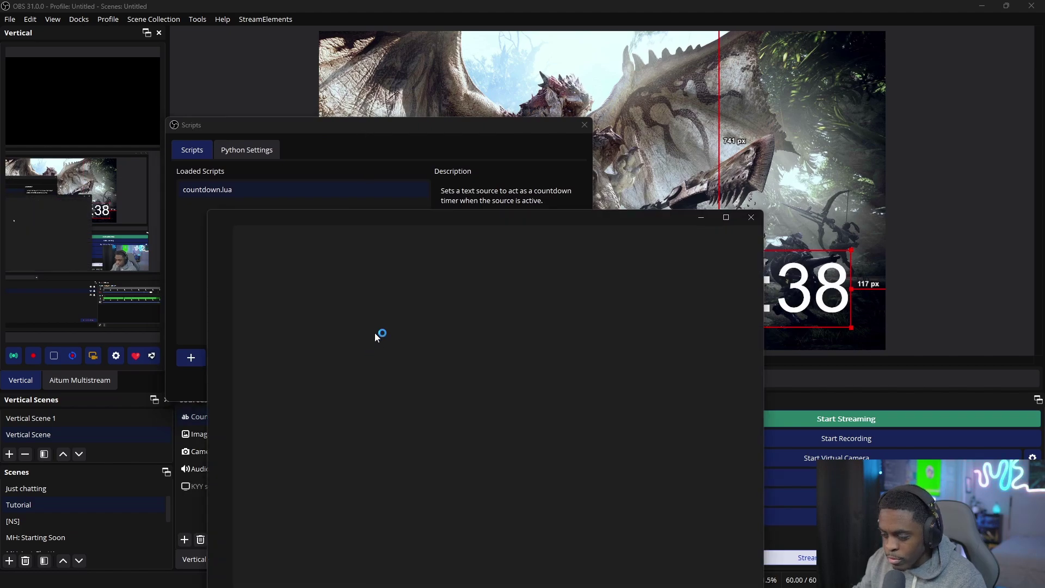
left_click_drag(584, 217, 631, 51)
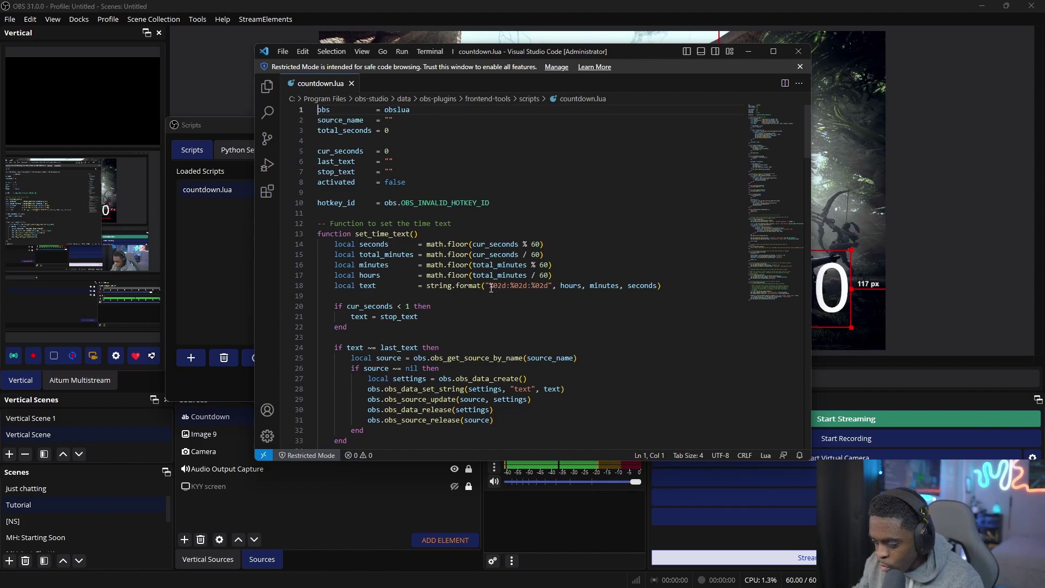
Step: On line 18, delete the hours '%02d:' placeholder and the hours argument
mouse_move(490, 288)
left_mouse_down()
mouse_move(665, 287)
mouse_move(507, 290)
left_mouse_up()
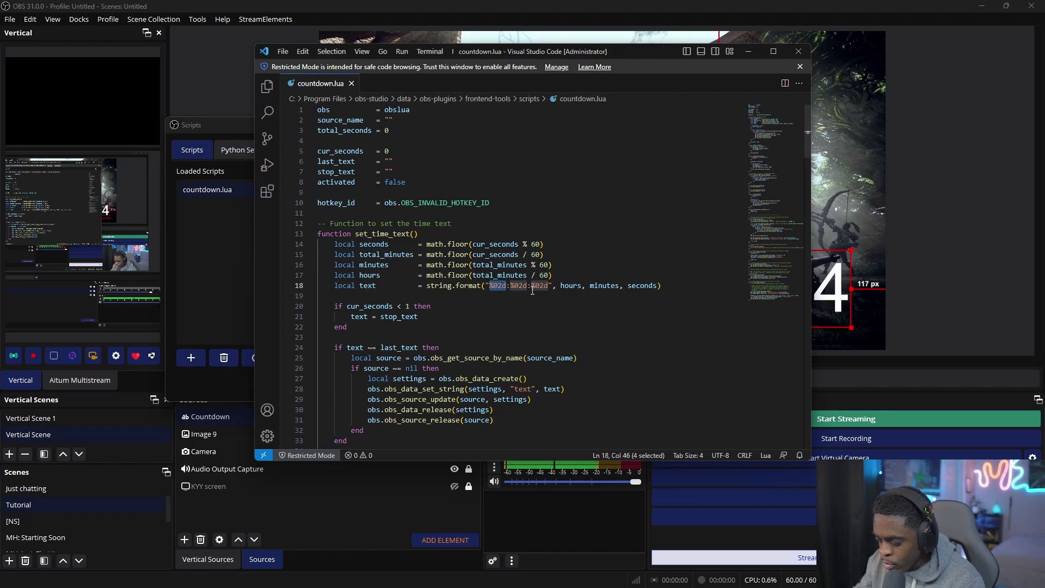
key("BackSpace")
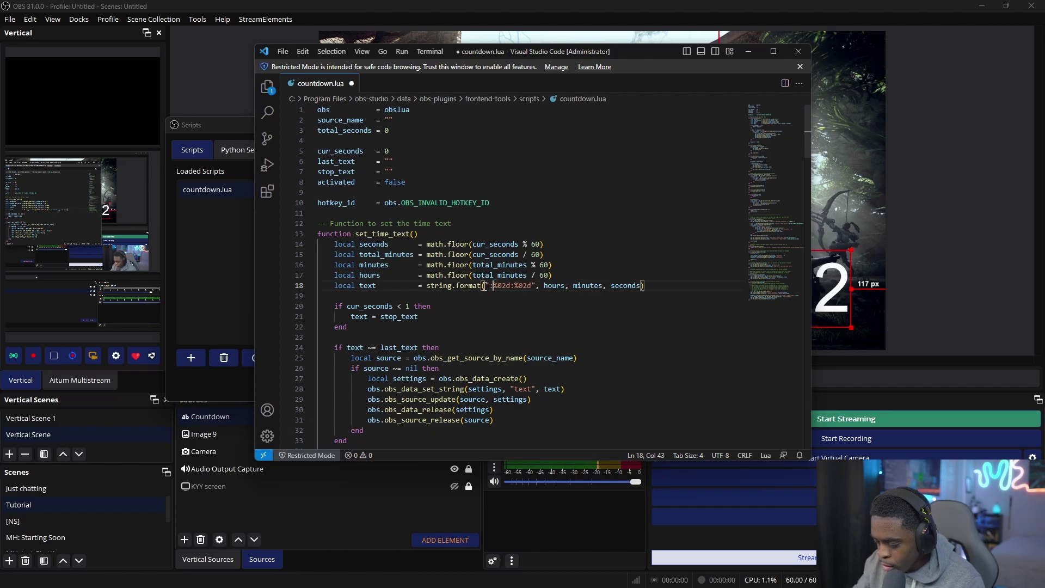
key("Delete")
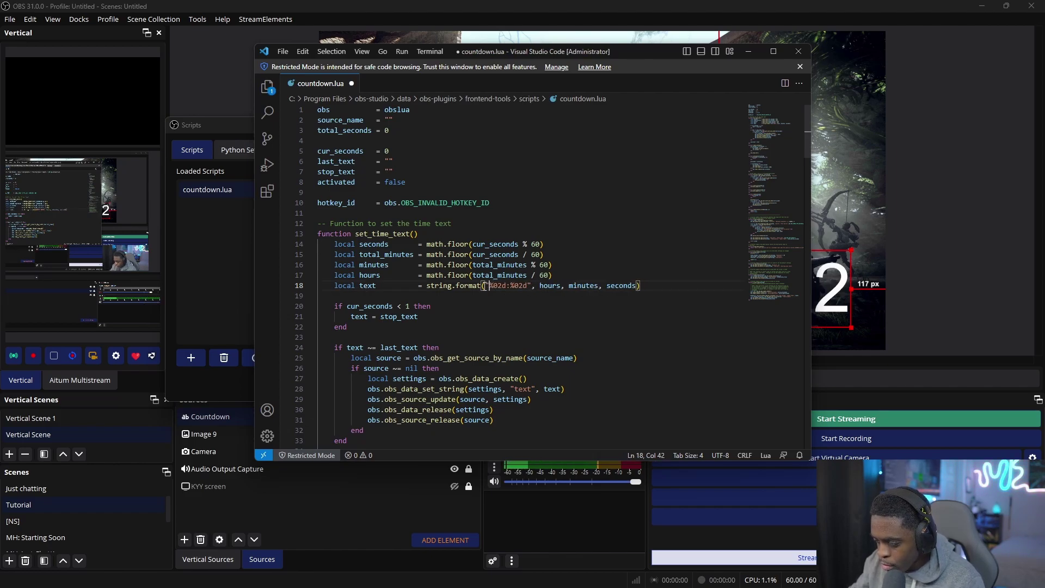
left_click(561, 285)
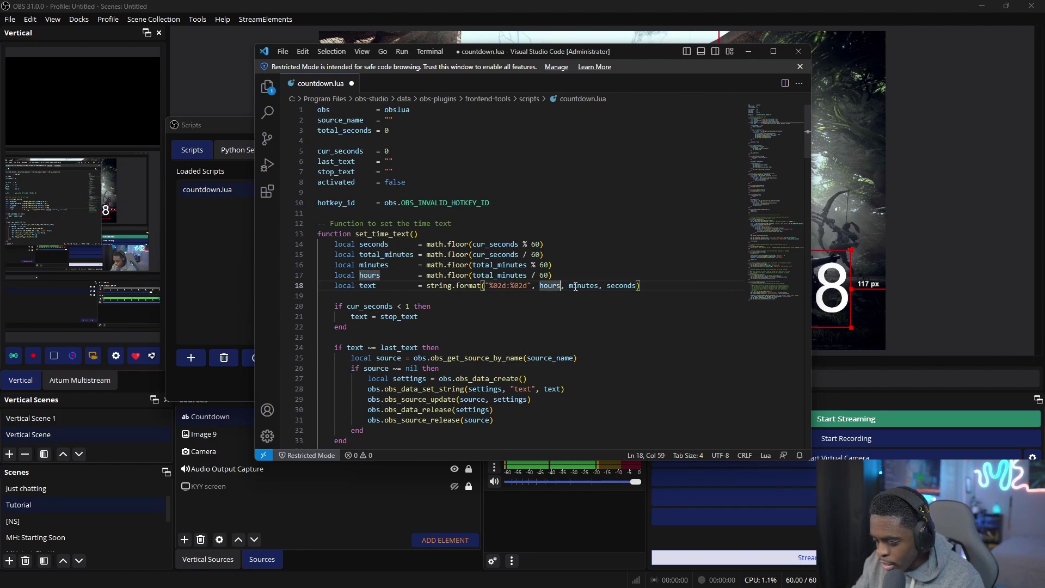
key("BackSpace")
key("BackSpace")
key("BackSpace")
key("BackSpace")
key("BackSpace")
key("BackSpace")
key("BackSpace")
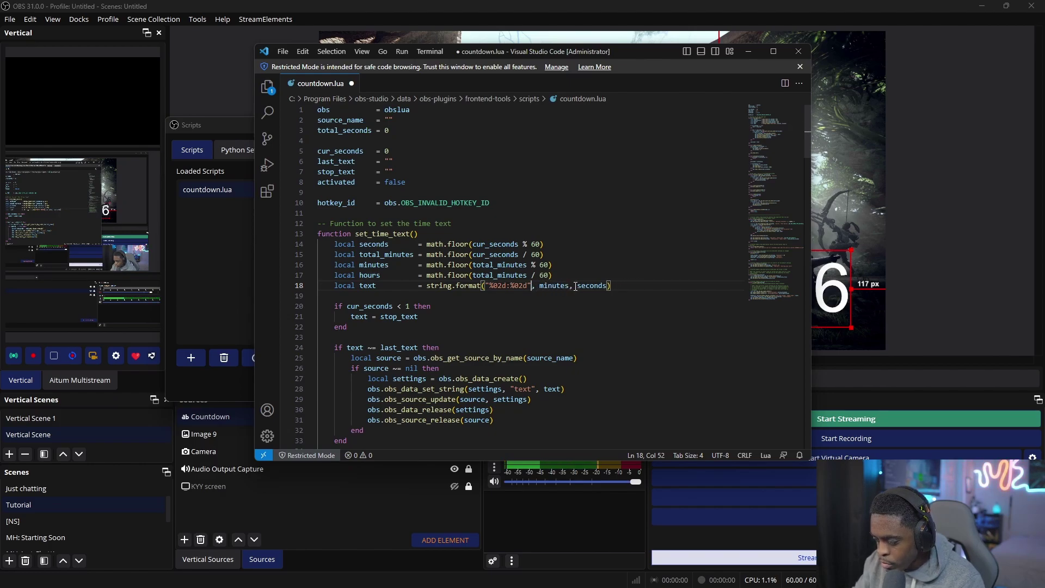
Step: Save countdown.lua with Ctrl+S and confirm the save in the File menu
key("ctrl+s")
left_click(662, 288)
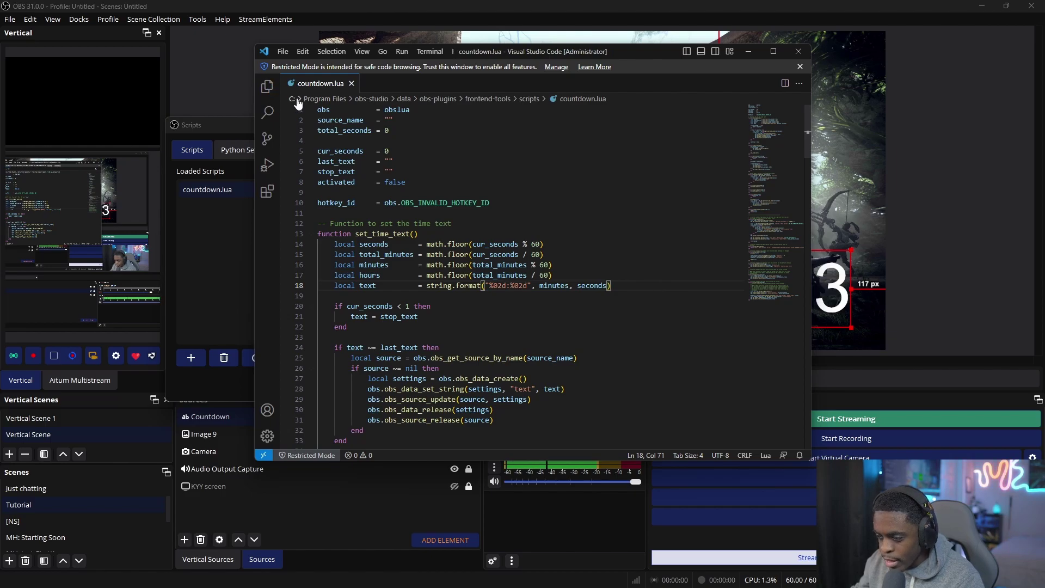
left_click(283, 51)
left_click(326, 225)
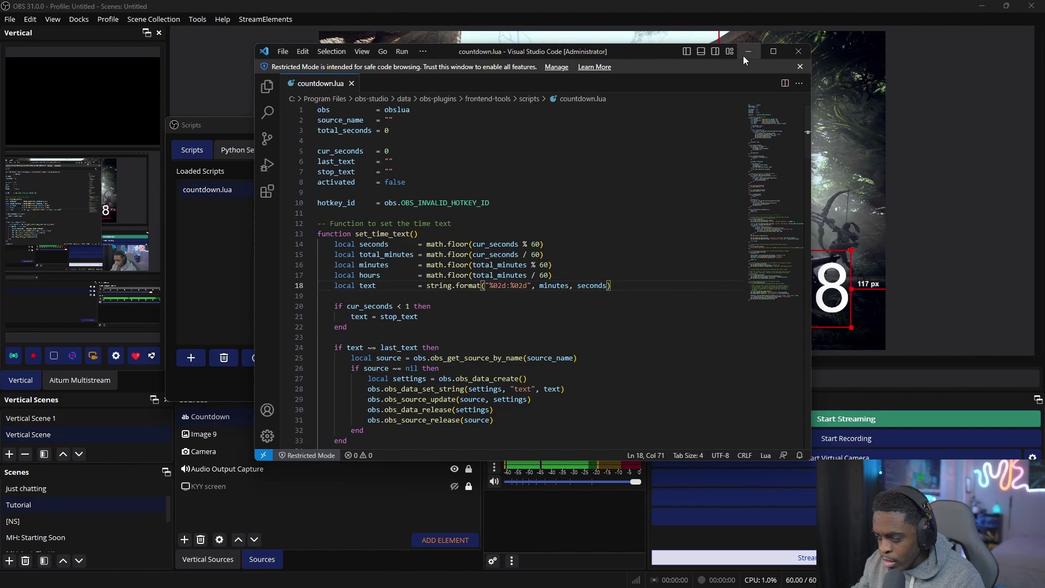
Step: Close VS Code, reload the countdown script, and move the MM:SS timer bottom-right
left_click(799, 51)
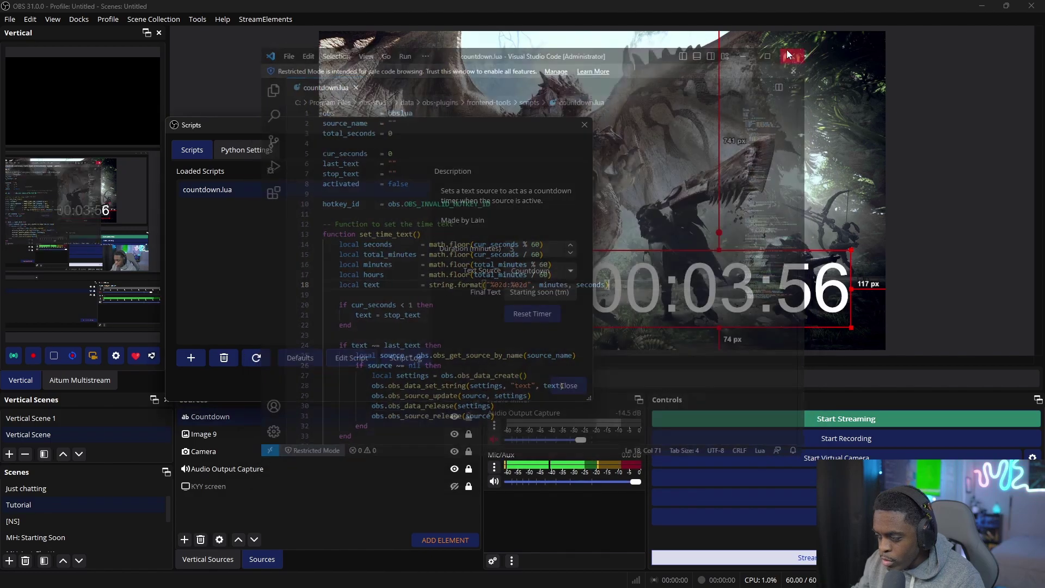
left_click_drag(375, 124, 283, 125)
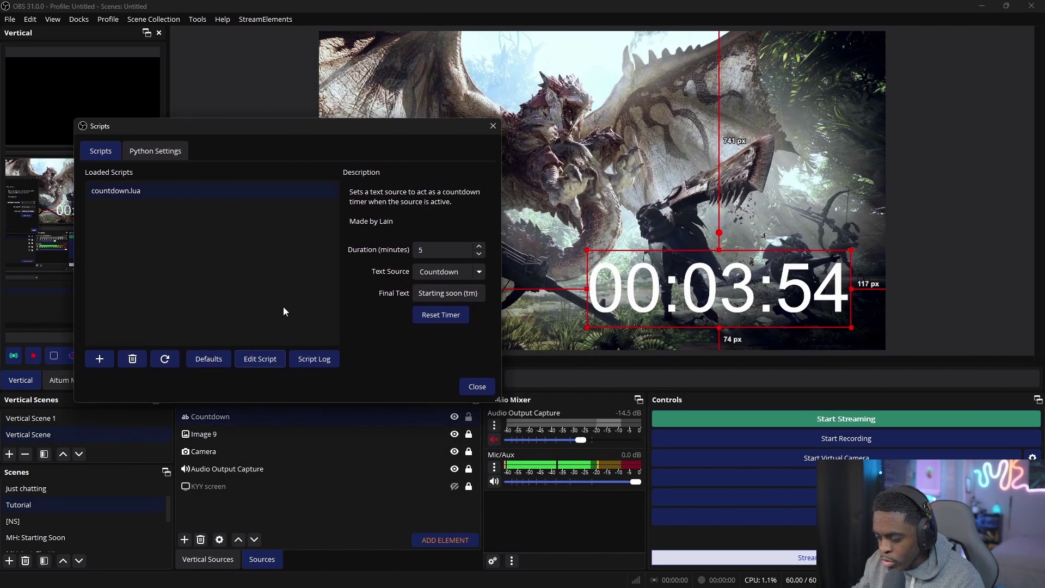
left_click(165, 358)
left_click(477, 387)
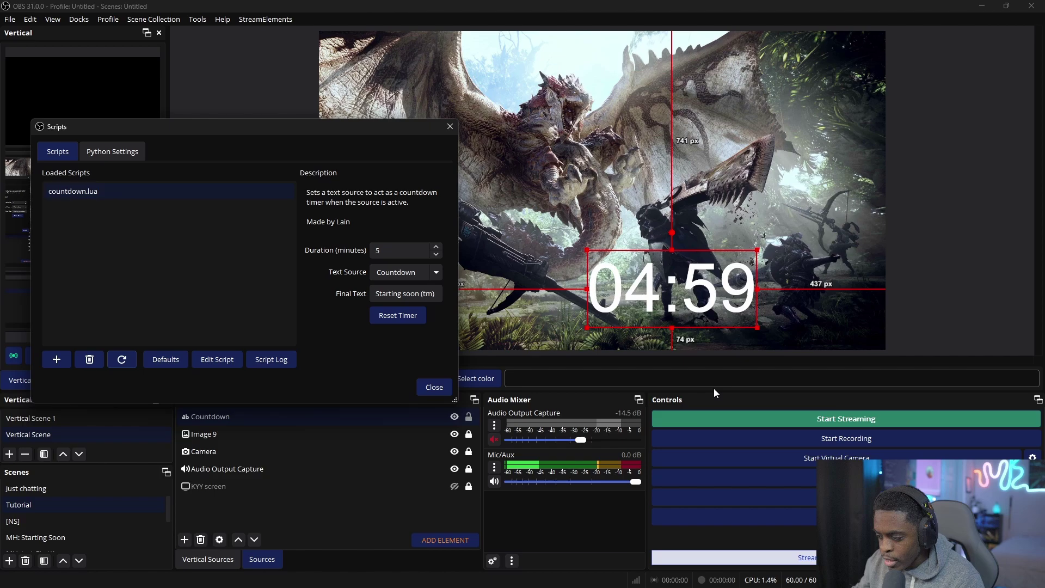
left_click_drag(704, 296, 785, 319)
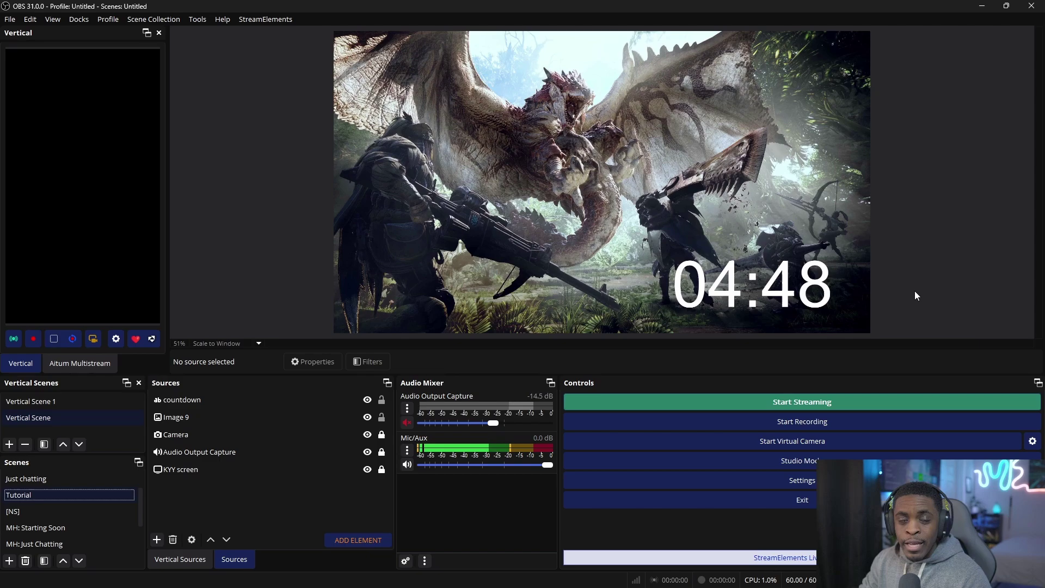
Step: Fit the countdown snugly into the bottom-right corner, removing the crop so the full MM:SS shows
left_click(772, 281)
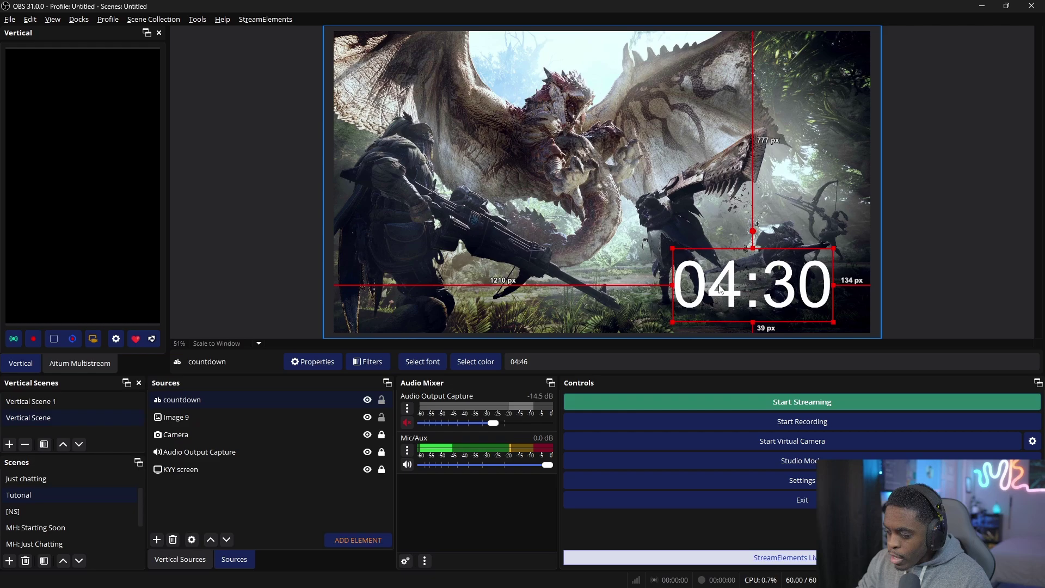
left_click_drag(673, 285, 804, 289)
left_click(975, 270)
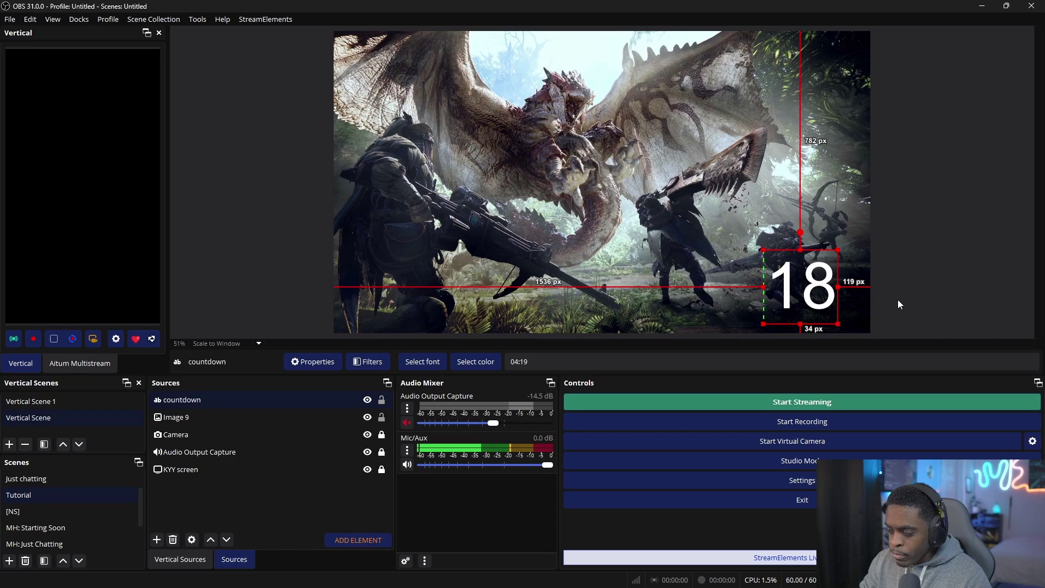
left_click(908, 301)
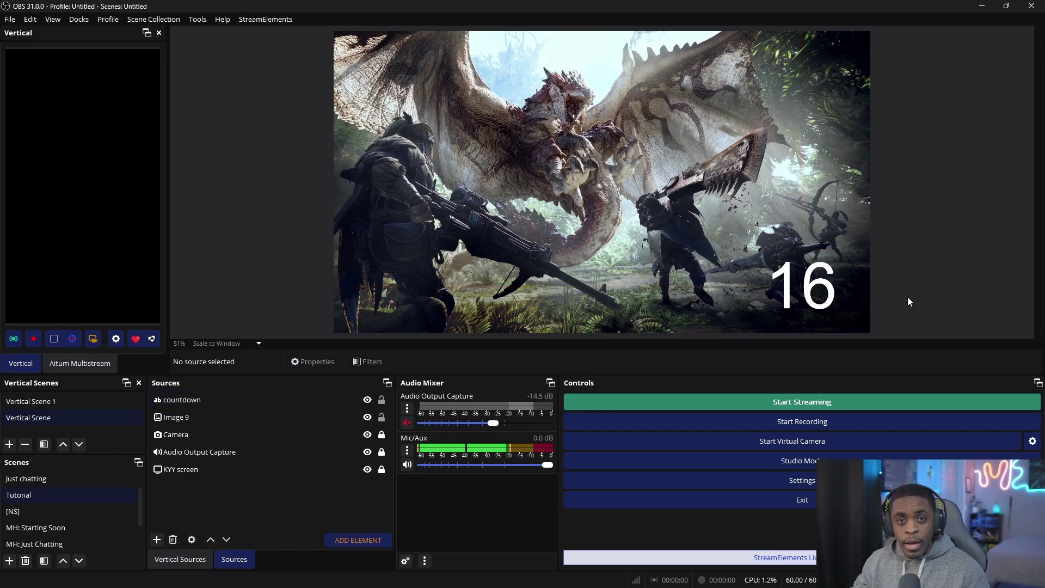
left_click(778, 303)
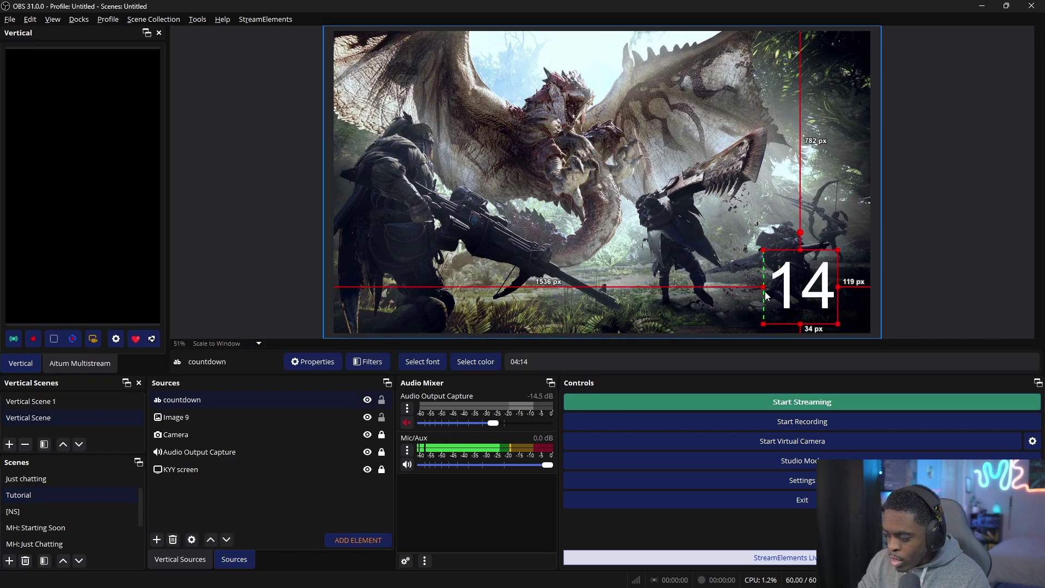
left_click_drag(766, 296, 675, 288)
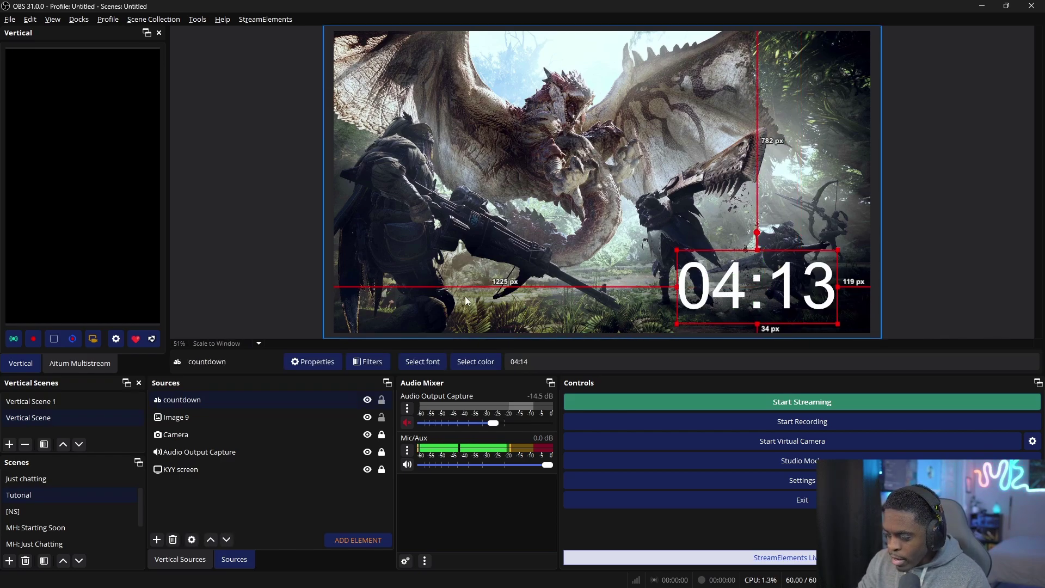
left_click(960, 269)
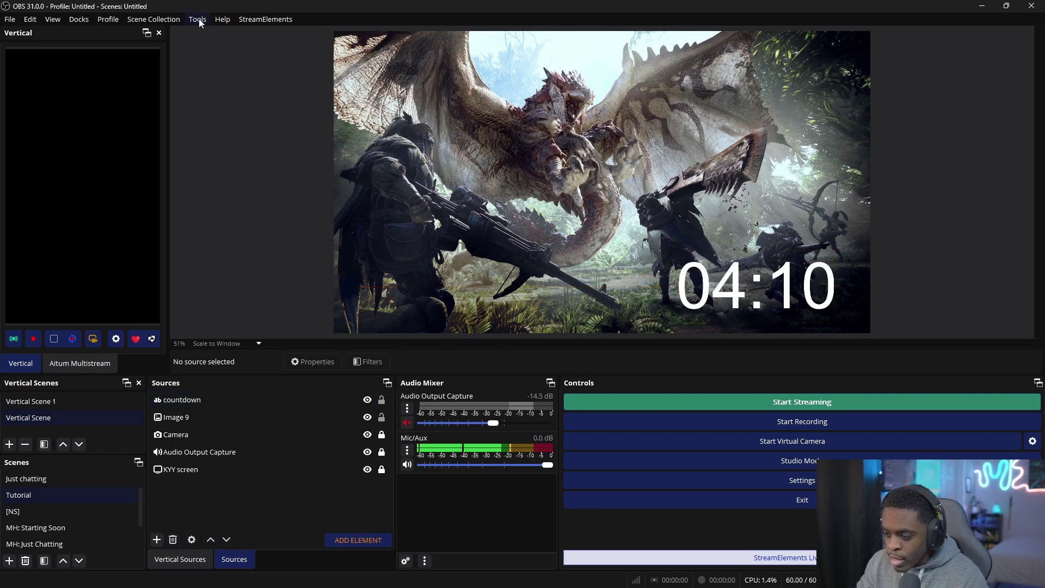
left_click(199, 20)
left_click(242, 99)
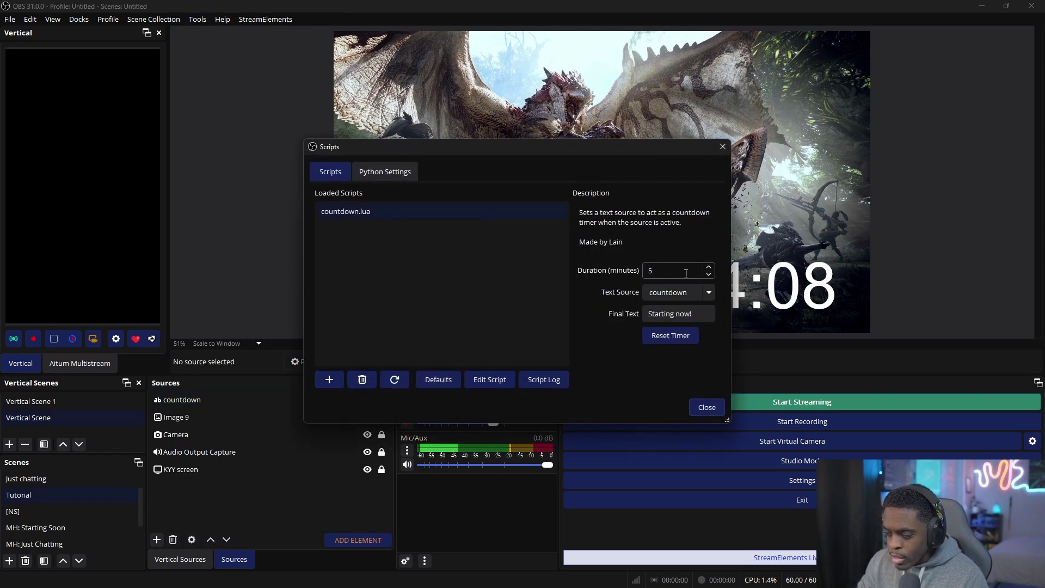
left_click(698, 270)
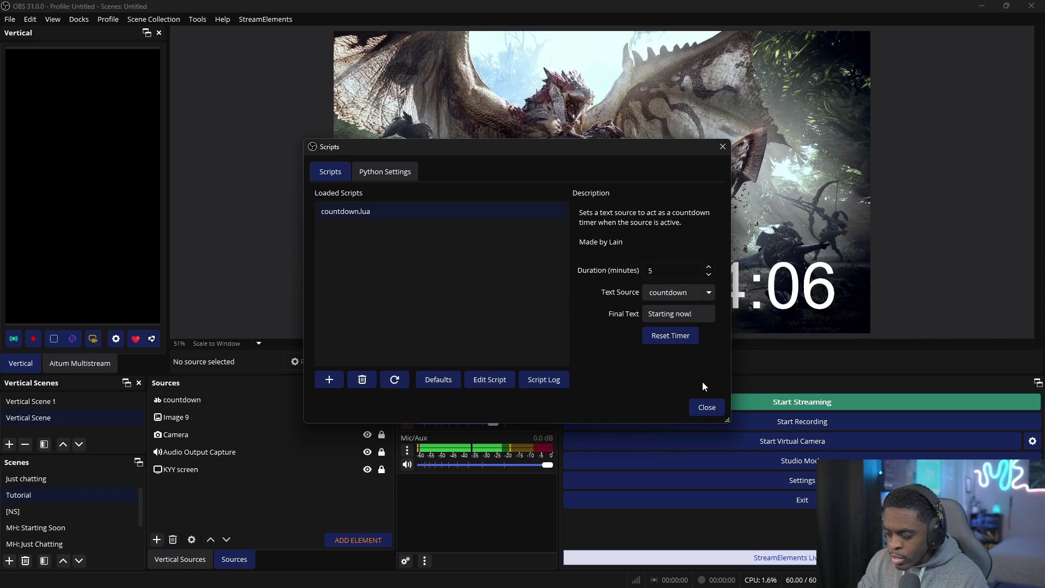
left_click(707, 407)
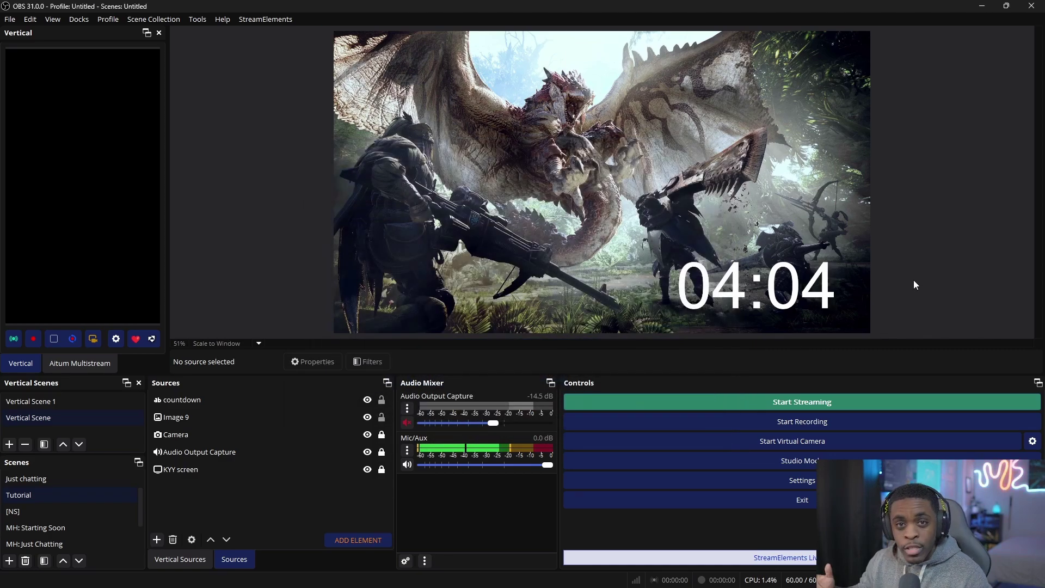